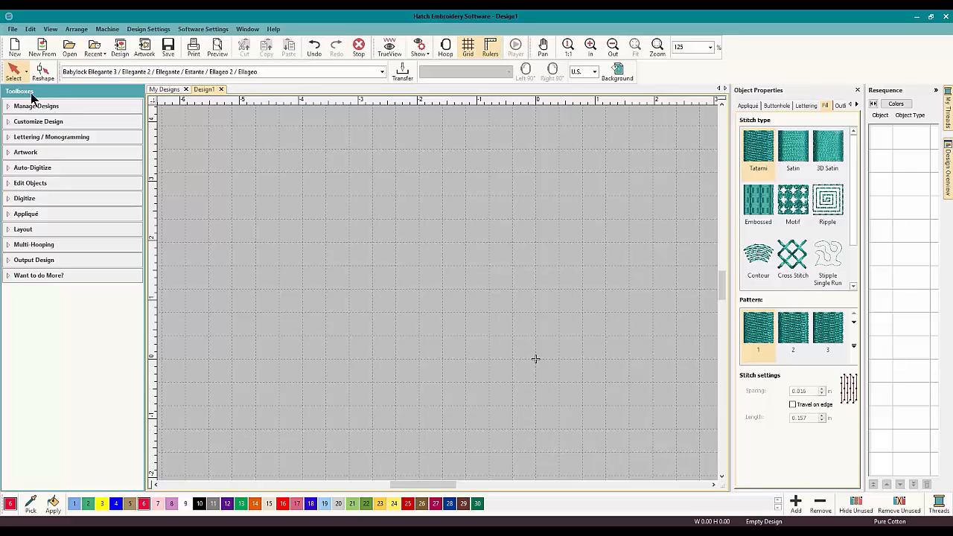
# Step: Digitize a filled circle about 3.2 in in diameter in the empty design
pyautogui.click(34, 200)
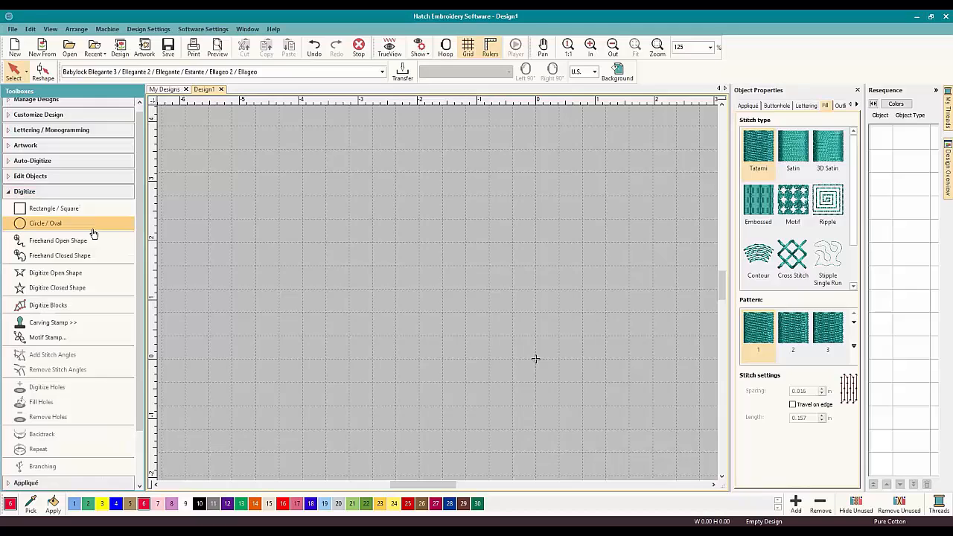
pyautogui.click(43, 225)
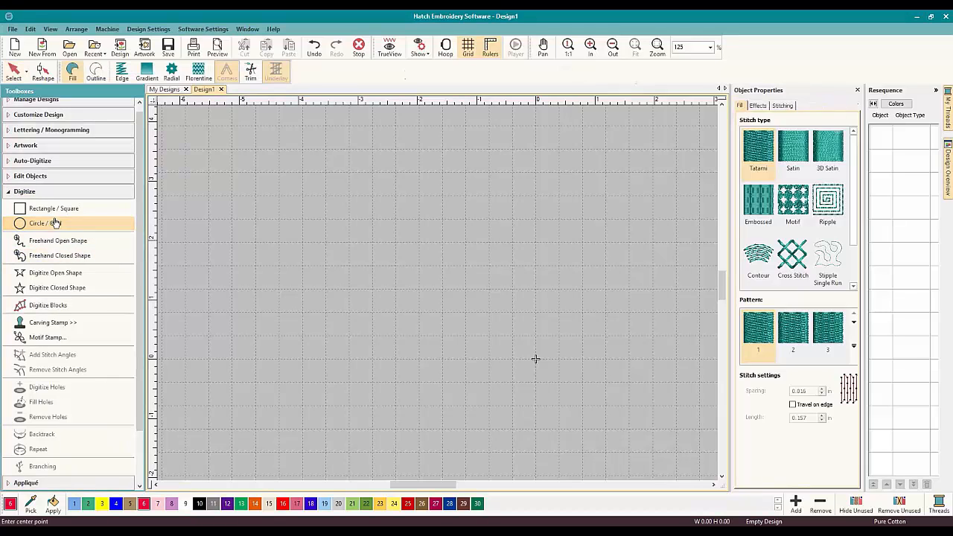
pyautogui.click(397, 289)
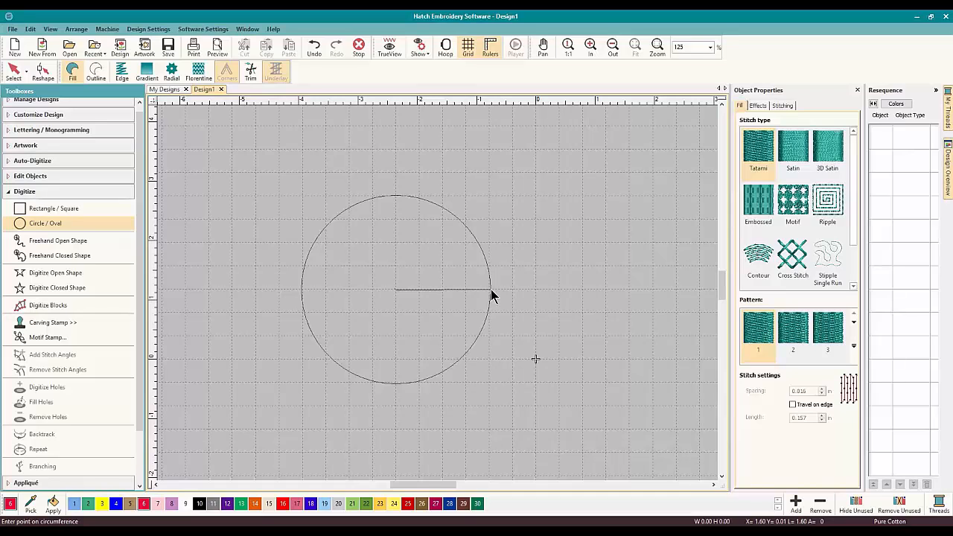
pyautogui.click(492, 295)
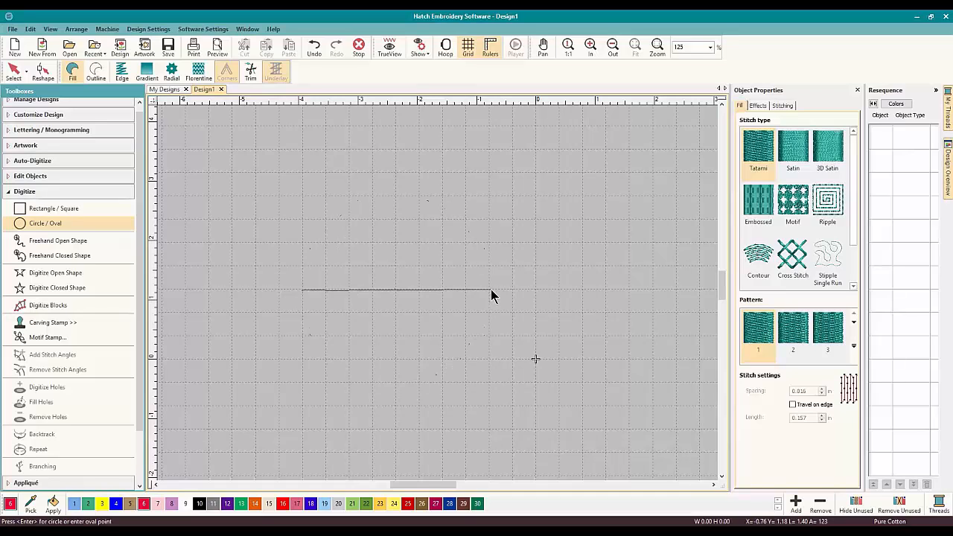
pyautogui.press('Return')
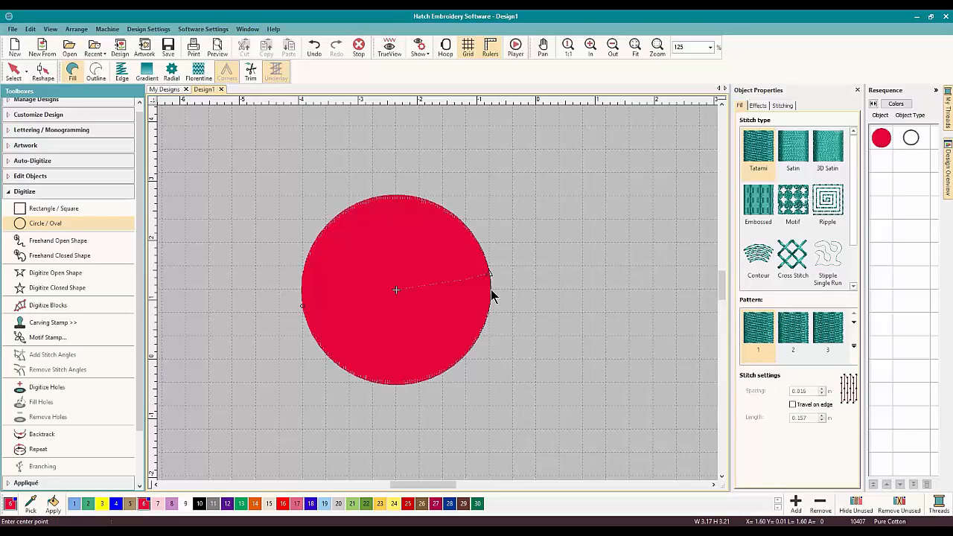
# Step: Show the circle in TrueView and change its fill stitch type to Contour
pyautogui.click(12, 77)
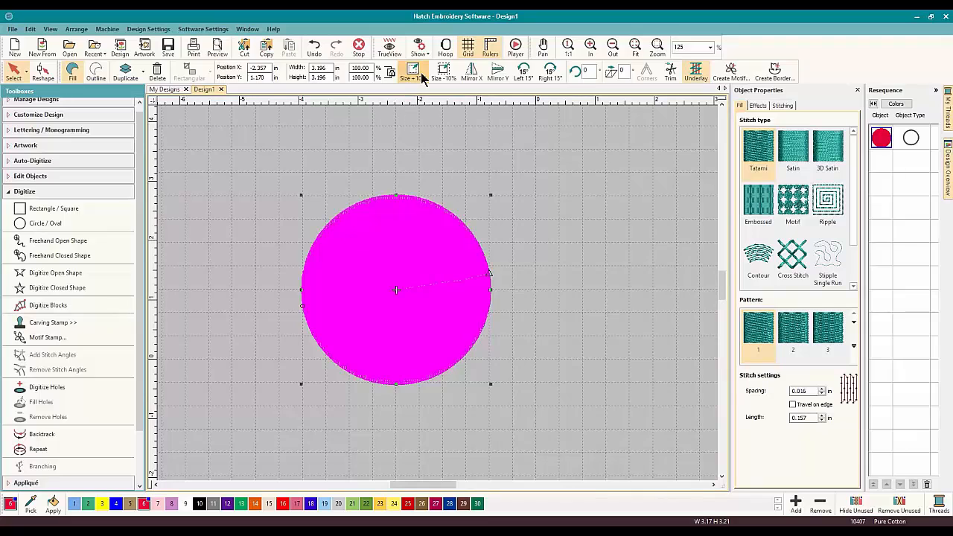
pyautogui.click(393, 49)
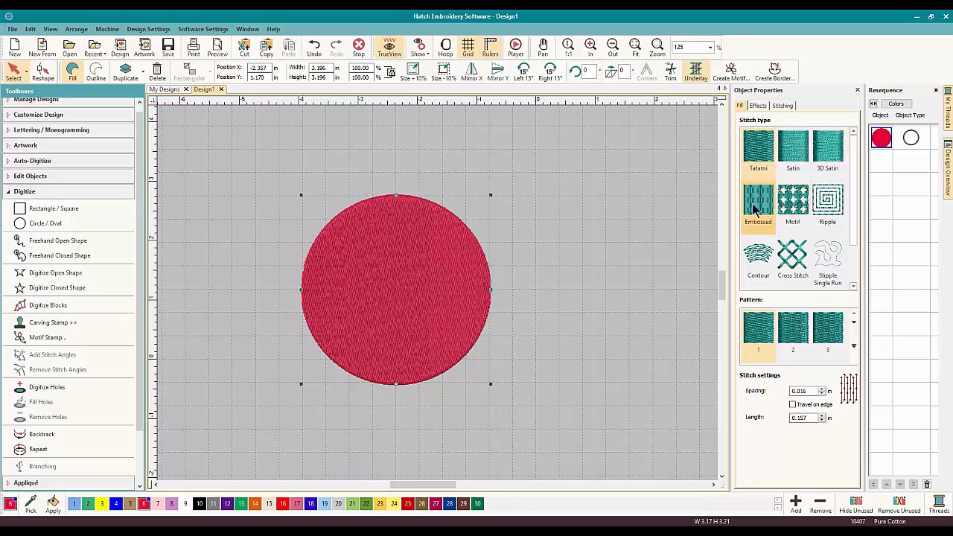
pyautogui.moveTo(855, 234)
pyautogui.mouseDown()
pyautogui.moveTo(851, 273)
pyautogui.moveTo(852, 220)
pyautogui.mouseUp()
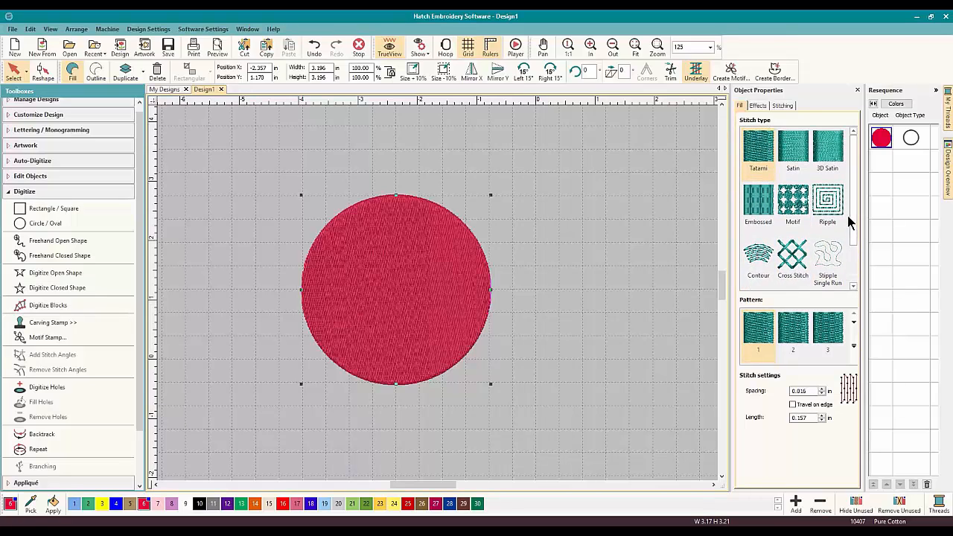
pyautogui.click(759, 257)
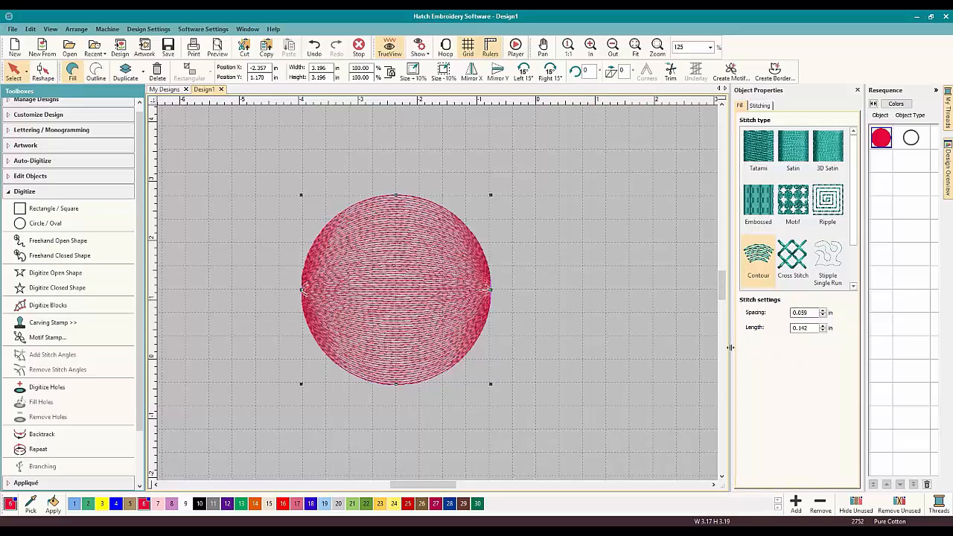
# Step: Increase the circle's contour stitch spacing to 0.066 in
pyautogui.click(822, 310)
pyautogui.click(823, 310)
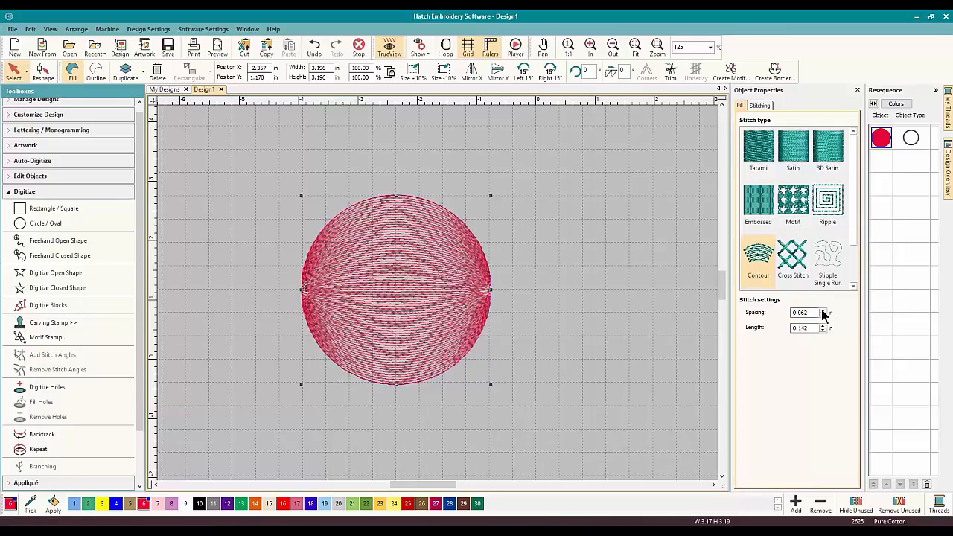
pyautogui.click(823, 310)
pyautogui.click(823, 310)
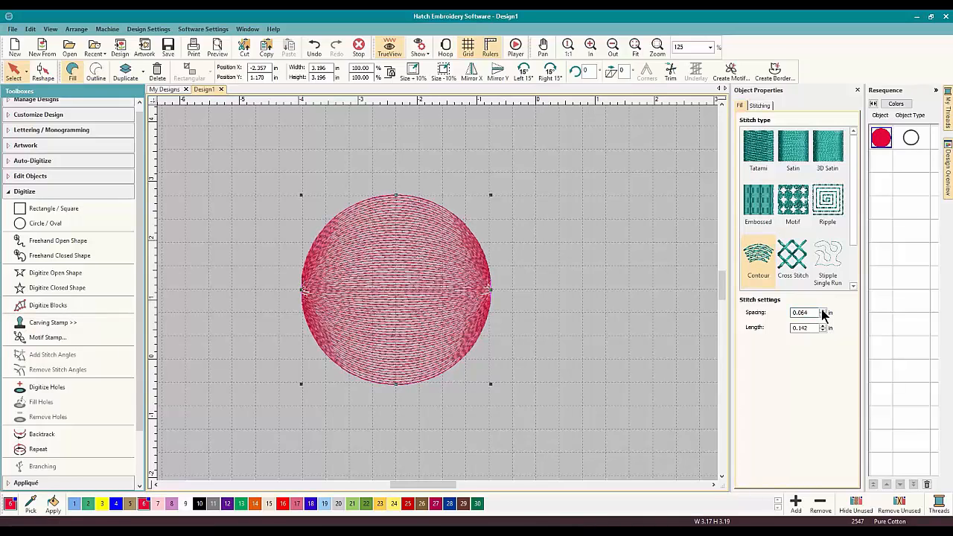
pyautogui.click(822, 311)
pyautogui.click(822, 311)
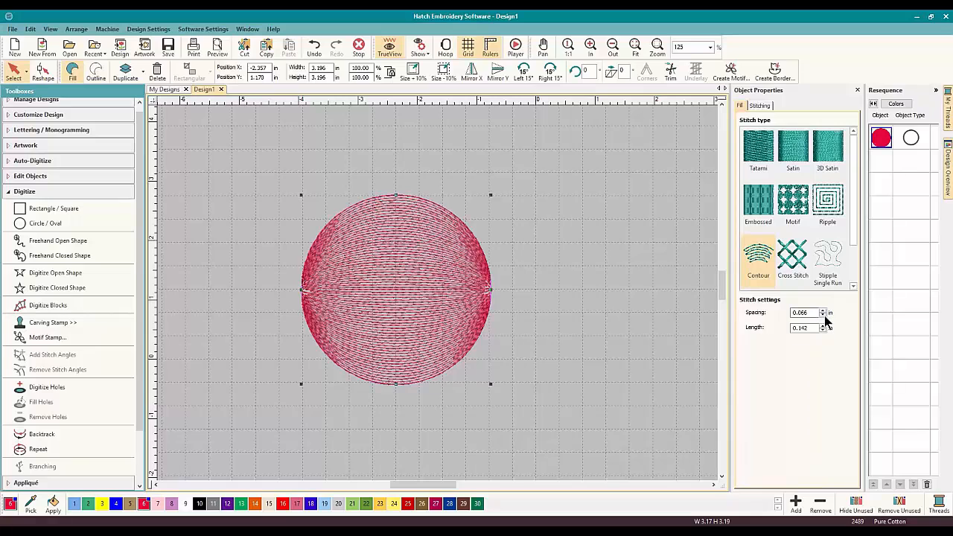
# Step: Reduce the circle's contour stitch spacing to 0.061 in
pyautogui.click(823, 315)
pyautogui.click(823, 315)
pyautogui.click(823, 316)
pyautogui.click(823, 316)
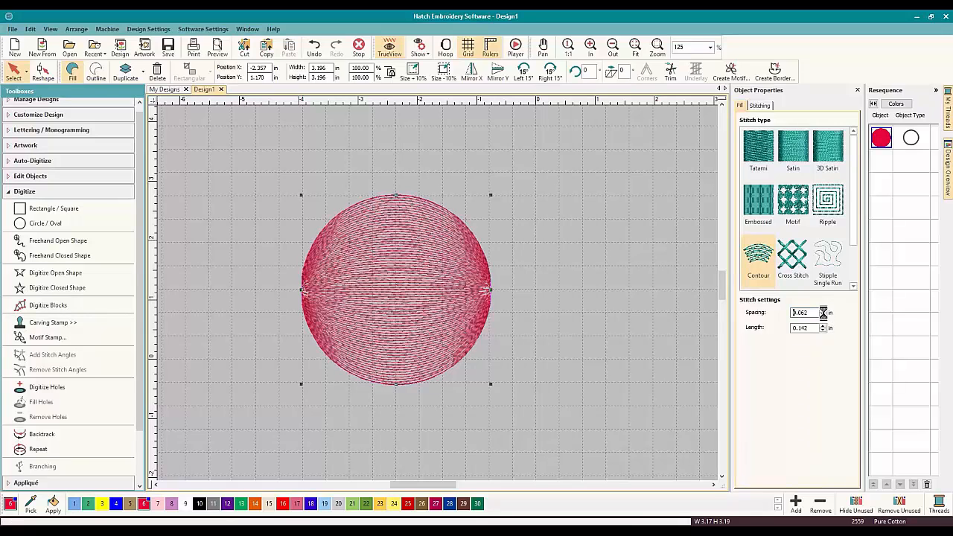
pyautogui.click(823, 316)
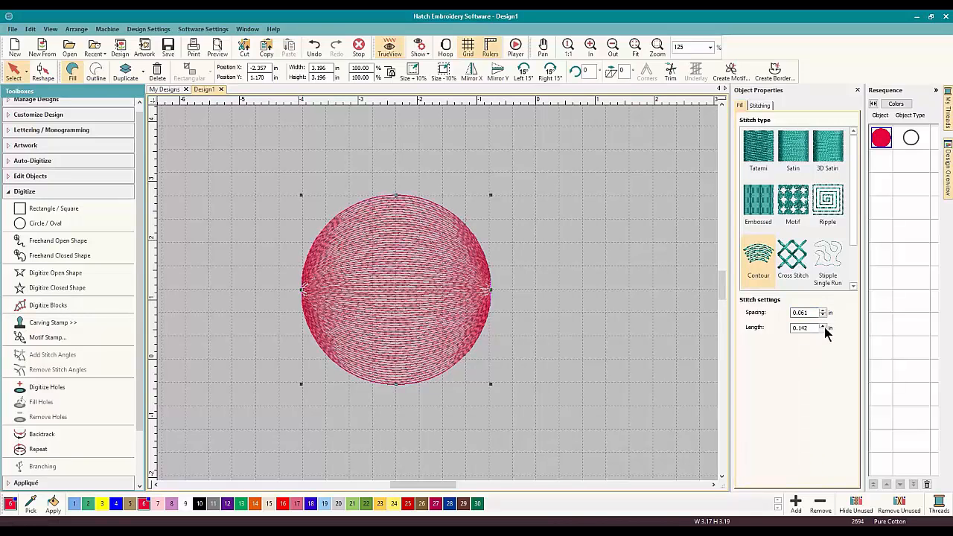
# Step: Increase the circle's contour stitch length to 0.177 in
pyautogui.click(823, 326)
pyautogui.click(824, 326)
pyautogui.click(823, 326)
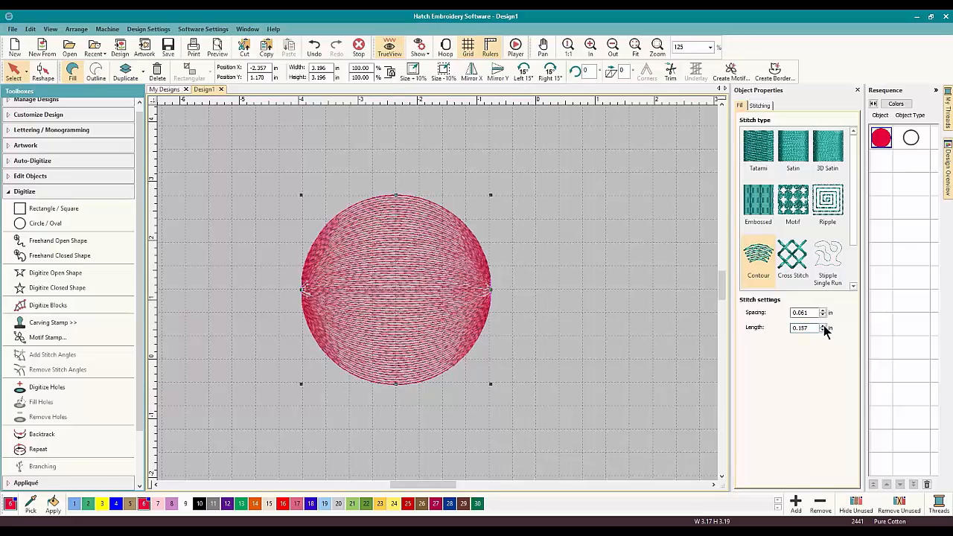
pyautogui.click(823, 326)
pyautogui.click(823, 326)
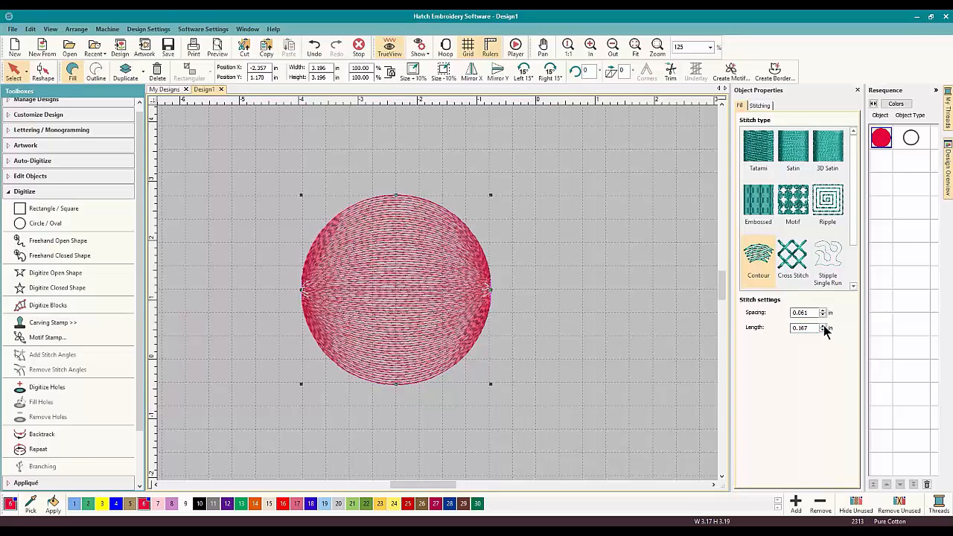
pyautogui.click(824, 326)
pyautogui.click(824, 326)
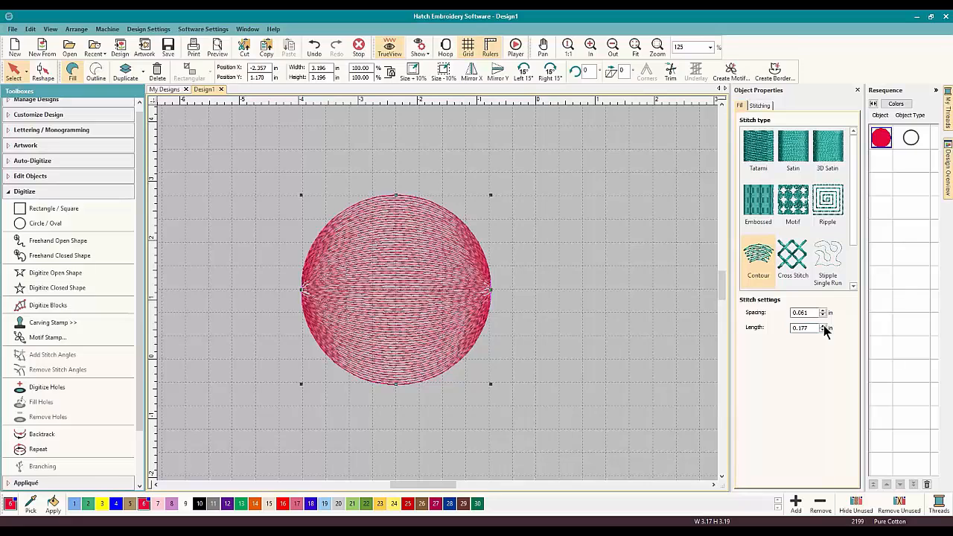
# Step: Reduce the circle's contour stitch length to 0.147 in
pyautogui.click(824, 330)
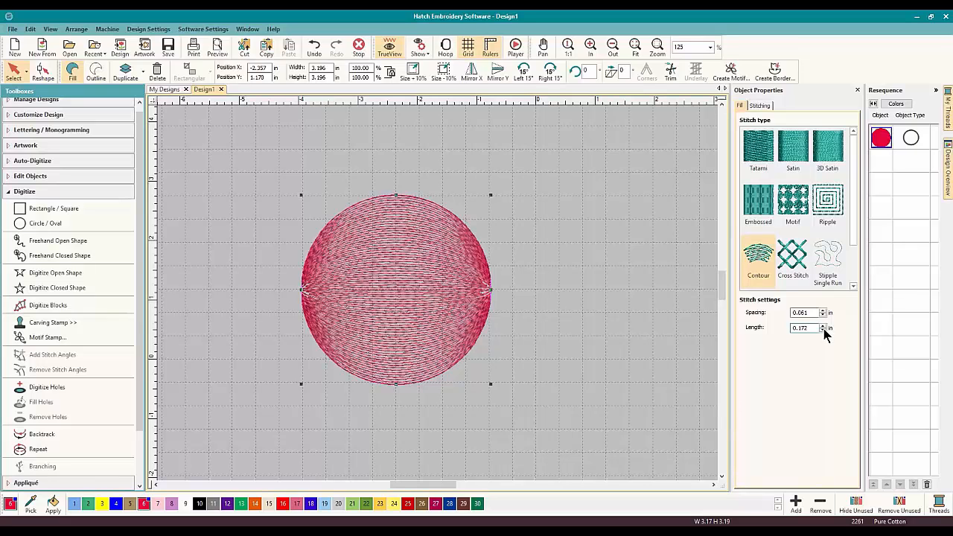
pyautogui.click(823, 330)
pyautogui.click(823, 330)
pyautogui.click(823, 330)
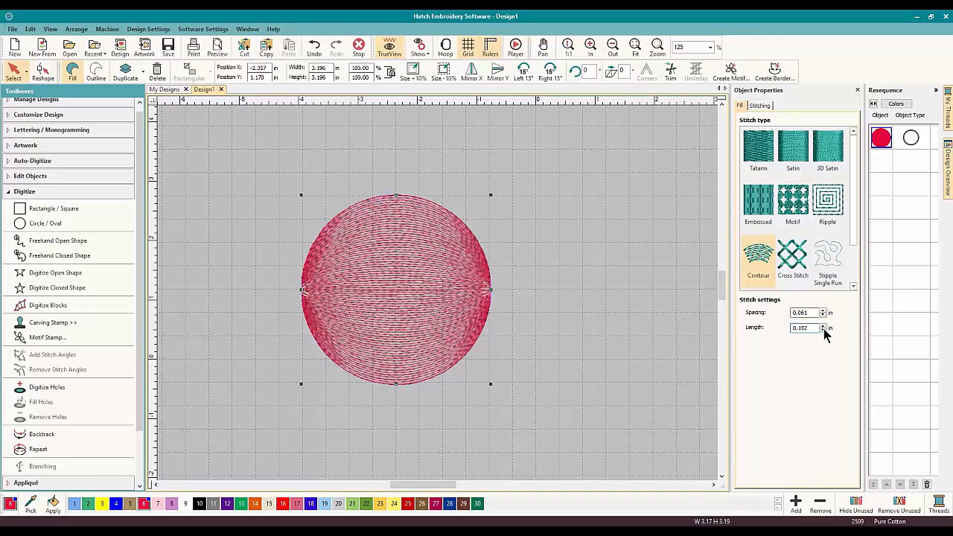
pyautogui.click(824, 330)
# Step: Reshape the circle by moving its stitch start point to the bottom of the outline, turning the contour lines vertical
pyautogui.press('h')
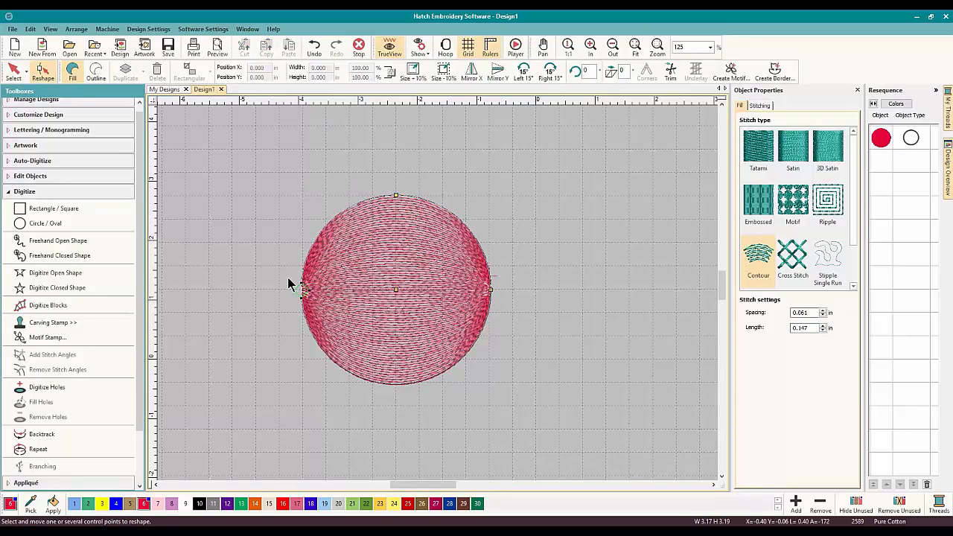
pyautogui.scroll(1, 311, 300)
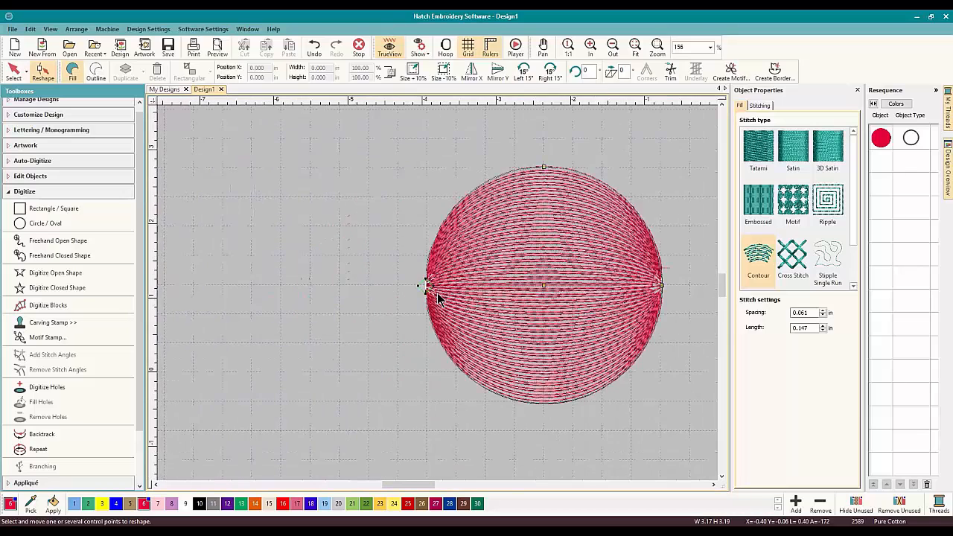
pyautogui.scroll(1, 498, 298)
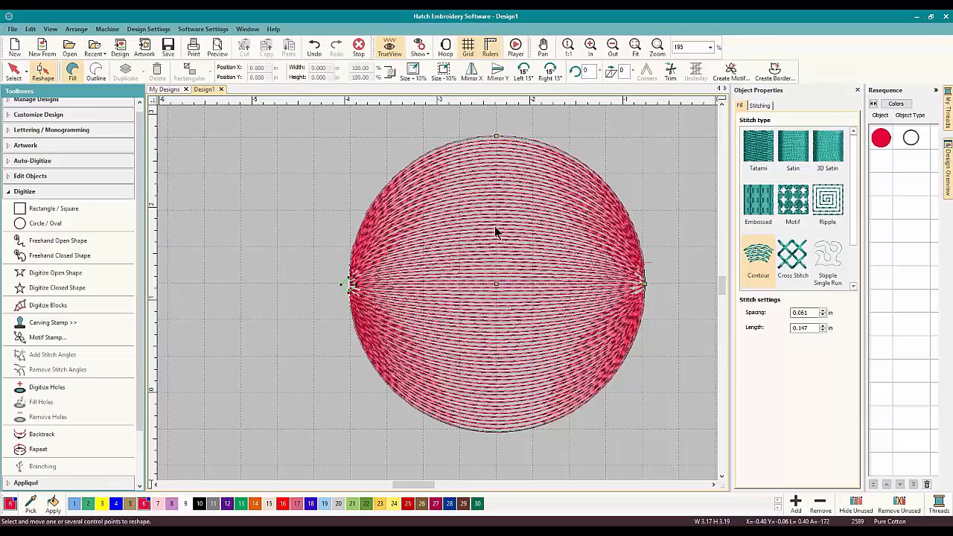
pyautogui.click(713, 485)
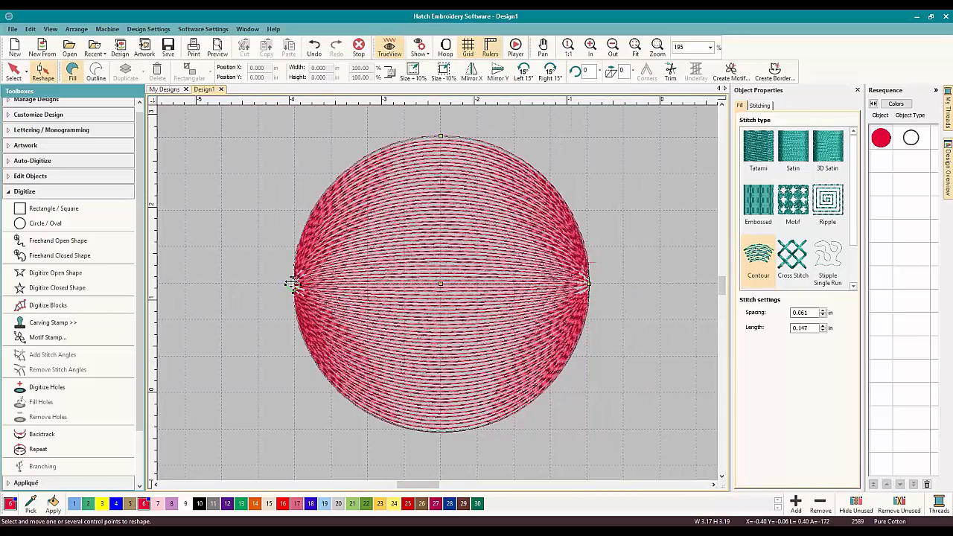
pyautogui.moveTo(292, 285); pyautogui.dragTo(291, 298)
pyautogui.moveTo(309, 343); pyautogui.dragTo(447, 429)
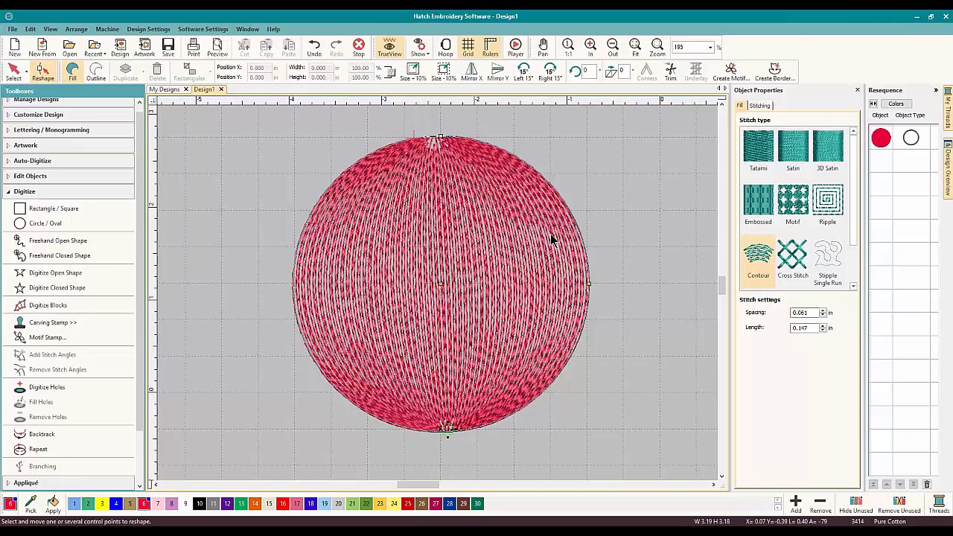
# Step: Try the stitch start point at the circle's lower right and left edge, returning it to the bottom of the outline
pyautogui.moveTo(447, 430); pyautogui.dragTo(545, 389)
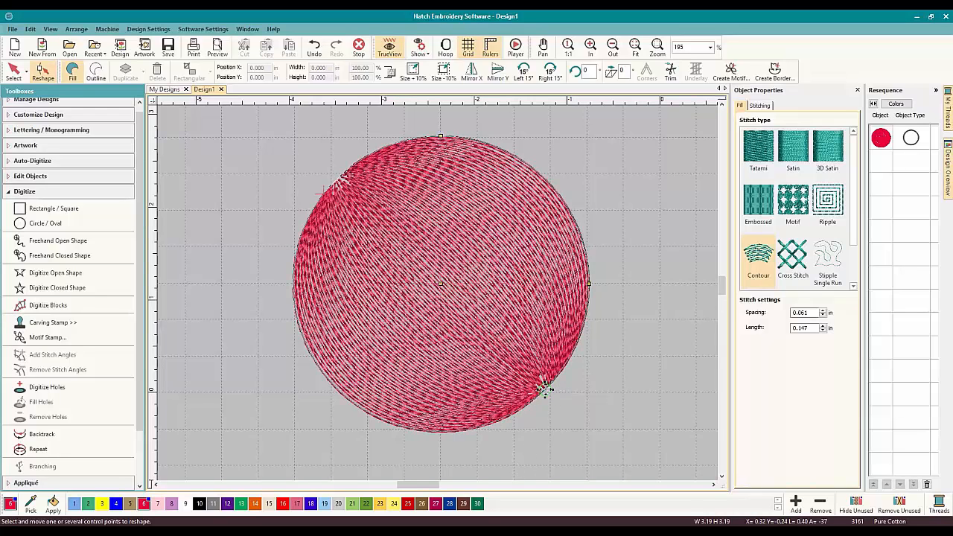
pyautogui.moveTo(544, 389)
pyautogui.mouseDown()
pyautogui.moveTo(588, 319)
pyautogui.moveTo(437, 431)
pyautogui.moveTo(440, 347)
pyautogui.moveTo(434, 432)
pyautogui.mouseUp()
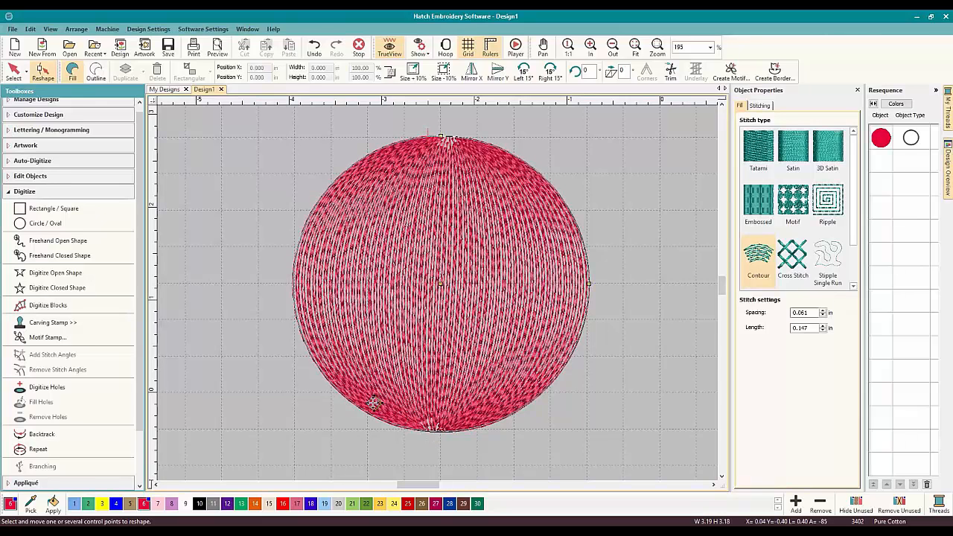
pyautogui.moveTo(337, 388); pyautogui.dragTo(290, 285)
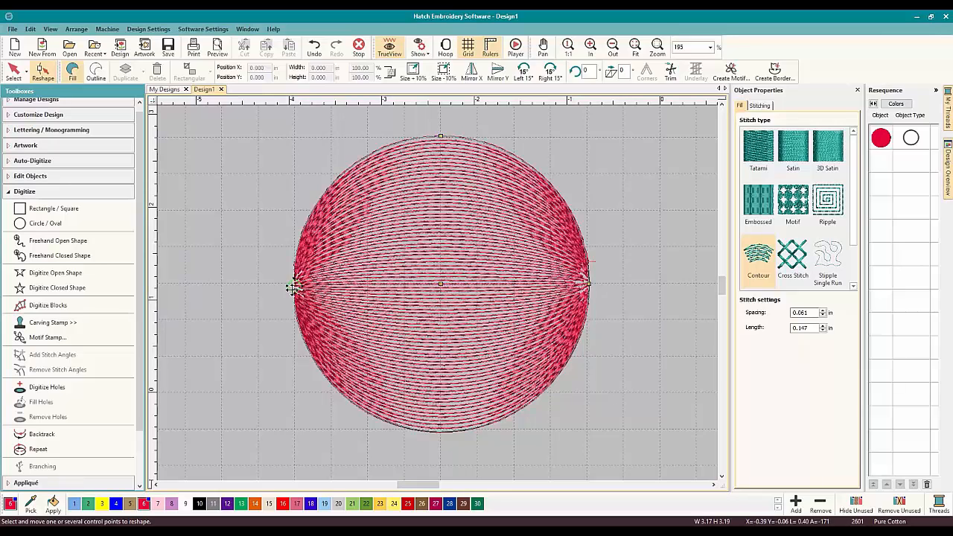
pyautogui.click(446, 434)
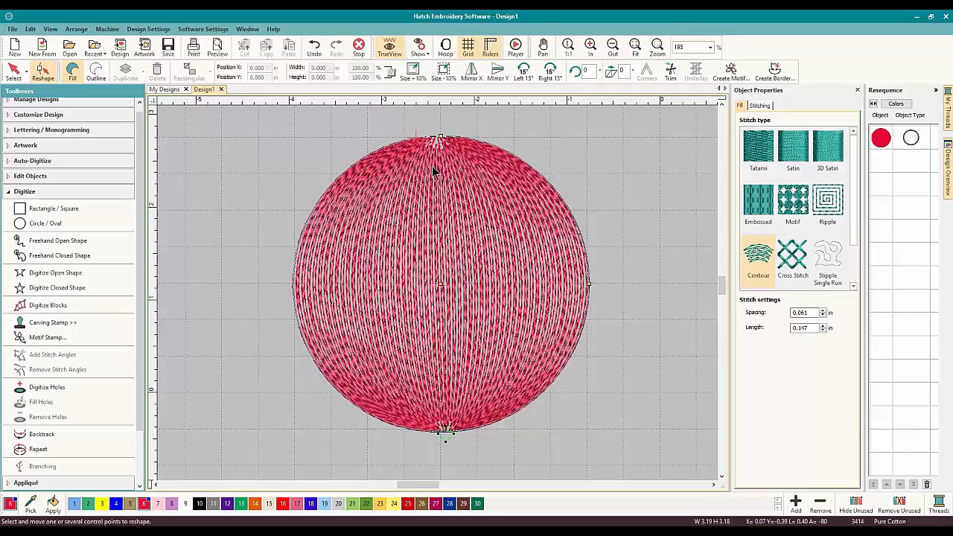
# Step: Examine up close how the contour stitches converge at the top of the circle
pyautogui.scroll(1, 430, 155)
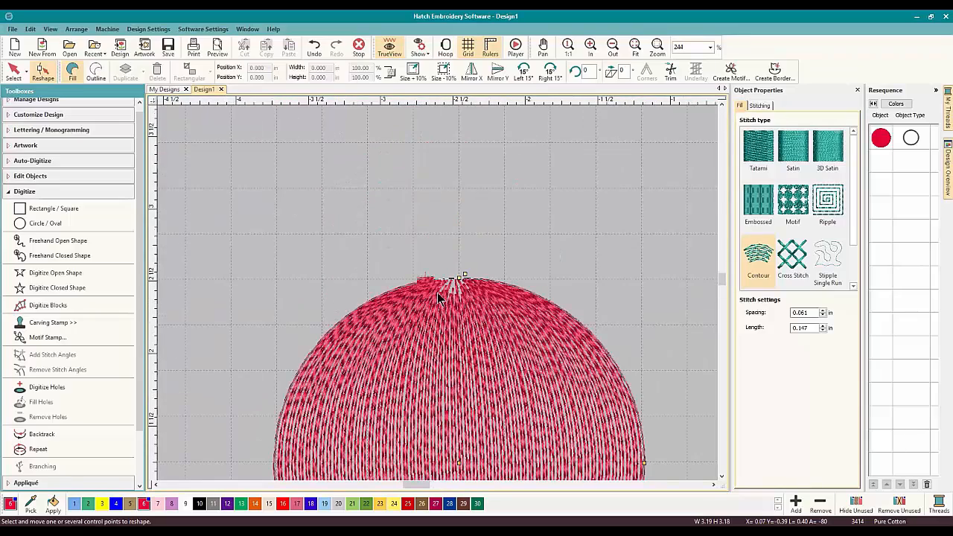
pyautogui.scroll(2, 439, 298)
pyautogui.scroll(1, 438, 298)
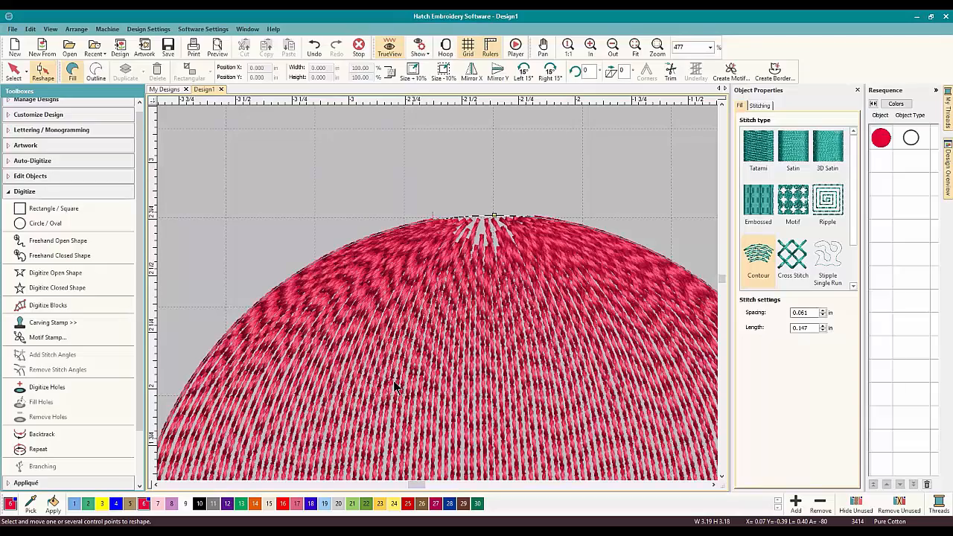
pyautogui.scroll(-2, 440, 299)
pyautogui.scroll(-2, 440, 300)
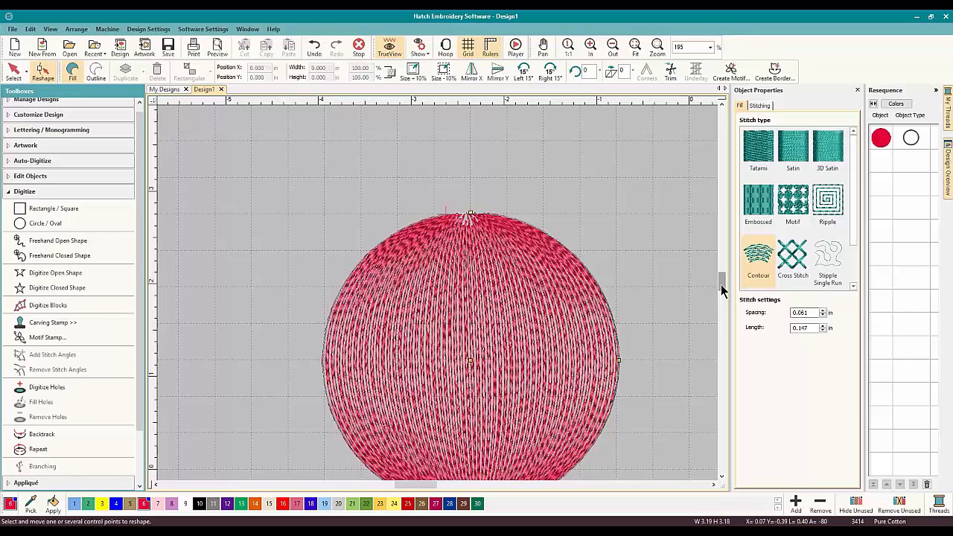
pyautogui.moveTo(721, 285); pyautogui.dragTo(721, 290)
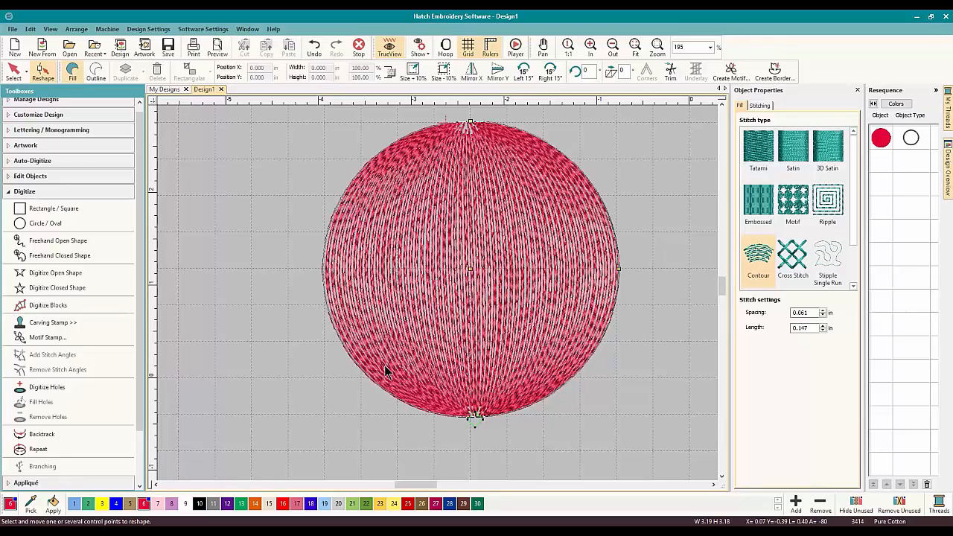
# Step: Try thread colors 18 and 30 on the circle and settle on blue thread color 4
pyautogui.click(310, 504)
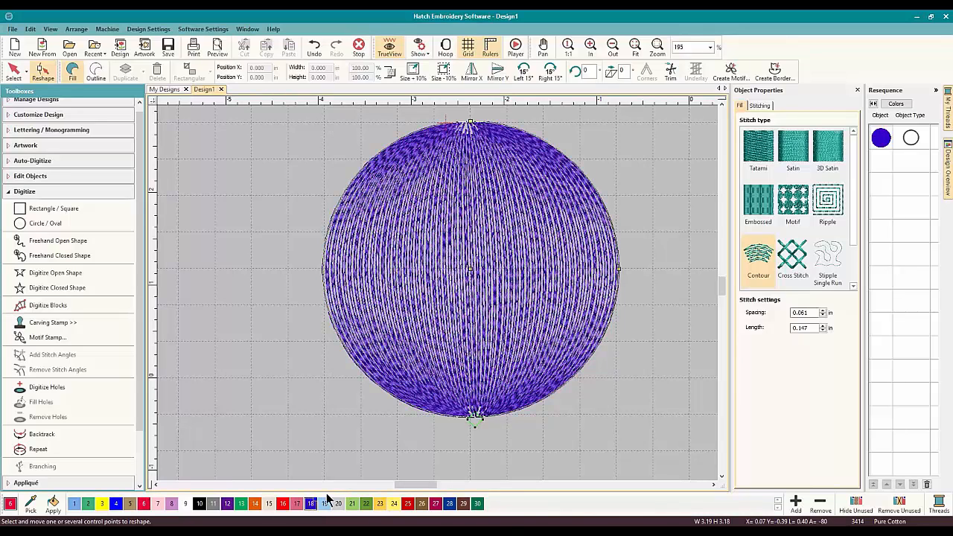
pyautogui.click(477, 504)
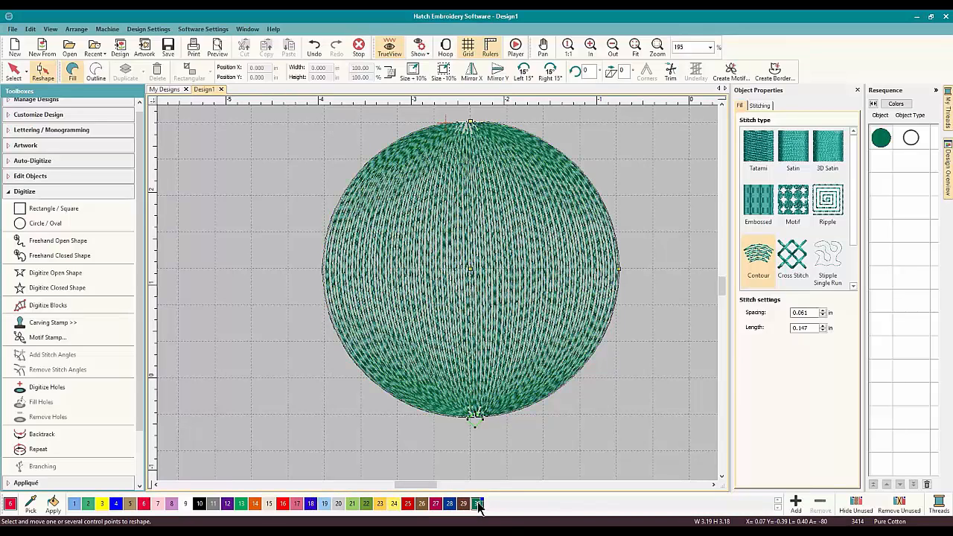
pyautogui.click(117, 505)
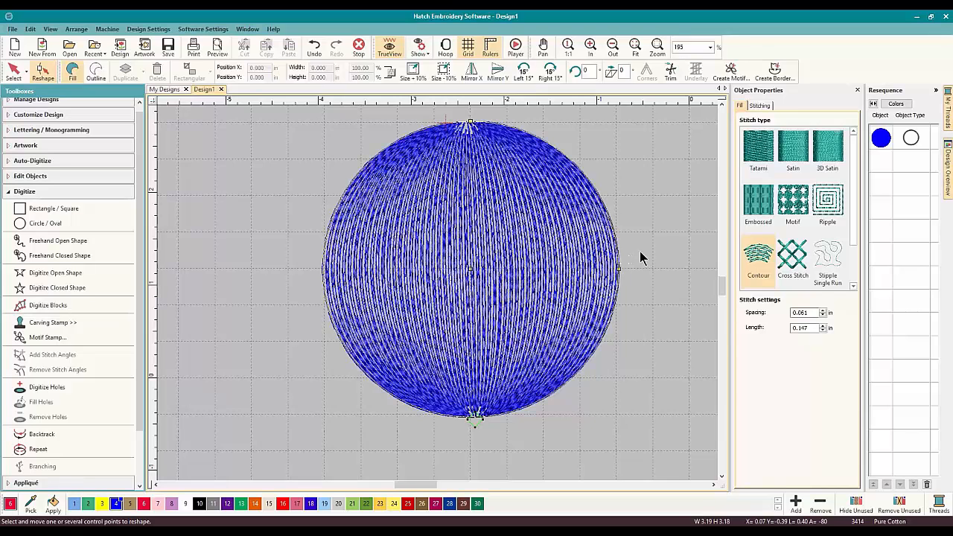
# Step: Try the Motif fill on the circle and switch the stitch type back to Contour
pyautogui.click(782, 207)
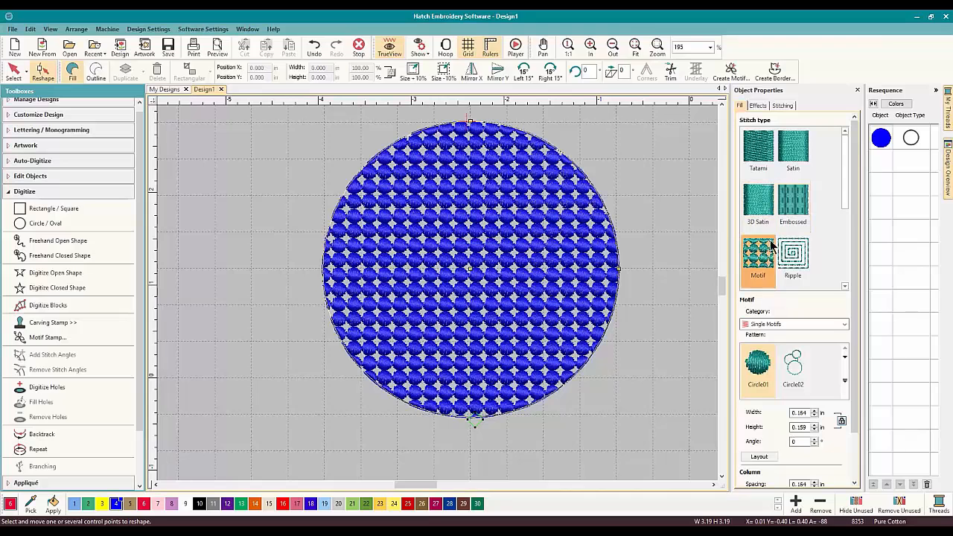
pyautogui.scroll(-3, 842, 216)
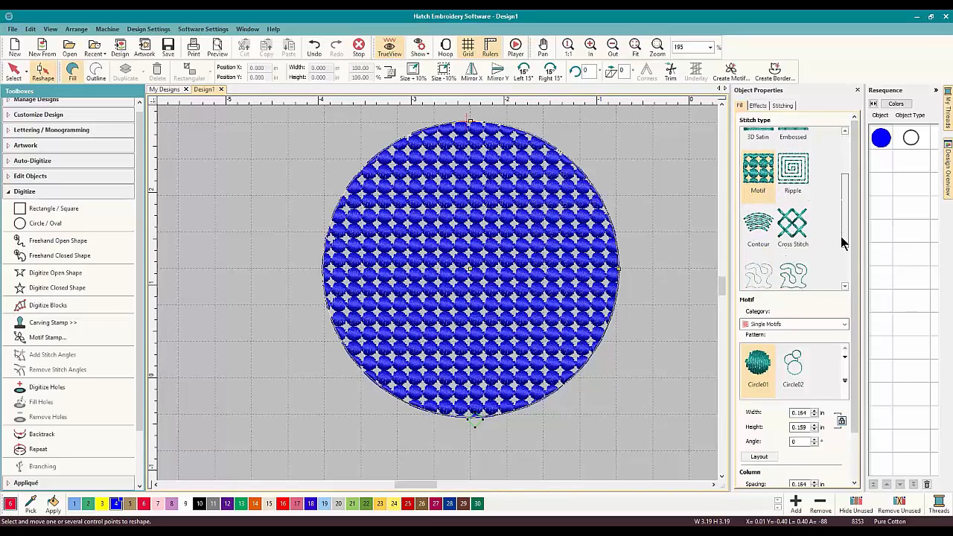
pyautogui.click(758, 194)
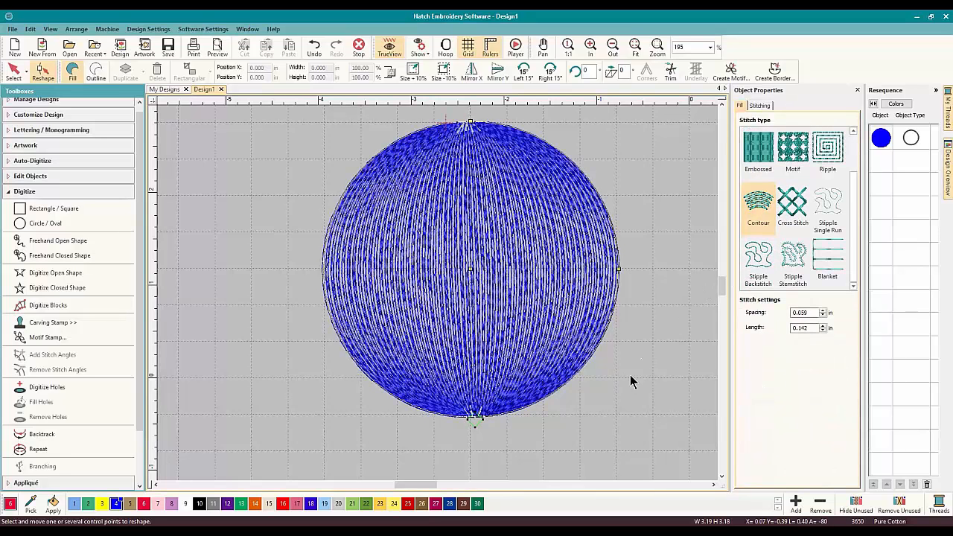